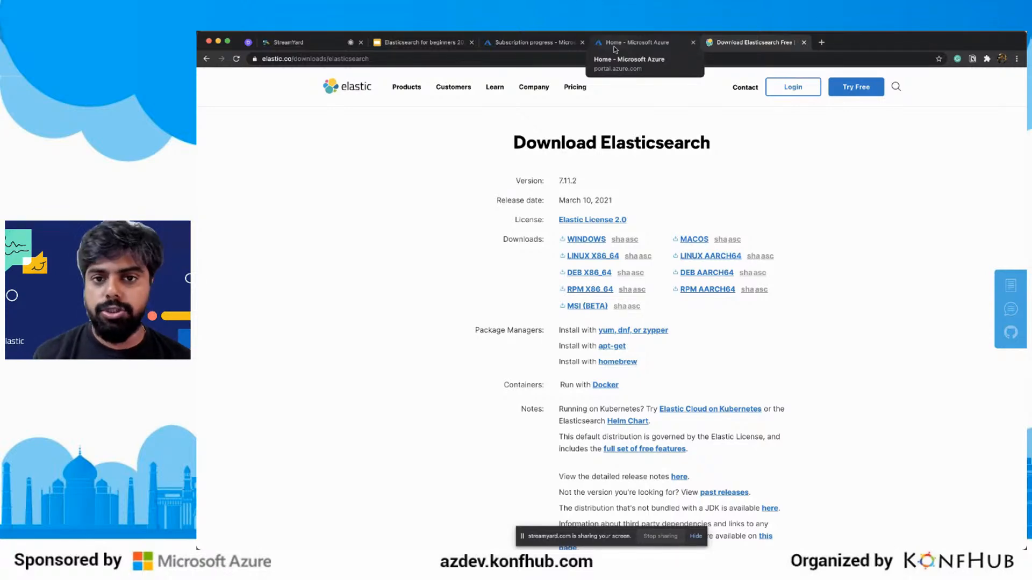
Switch from the Elasticsearch download page to the Azure portal home page and dismiss the recommendation survey.
scroll(618, 392, down, 1)
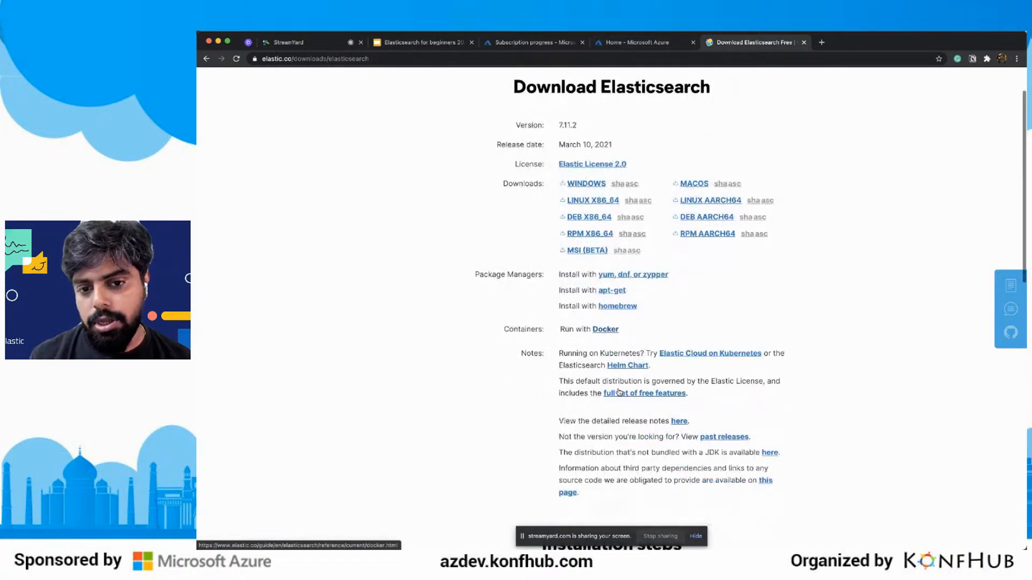
click(649, 43)
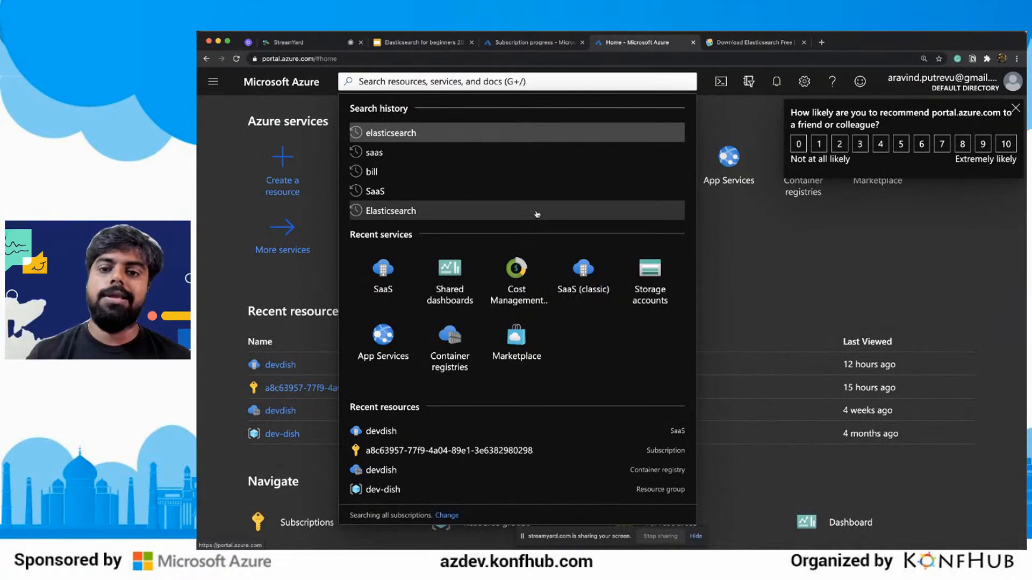
click(1015, 108)
click(1016, 108)
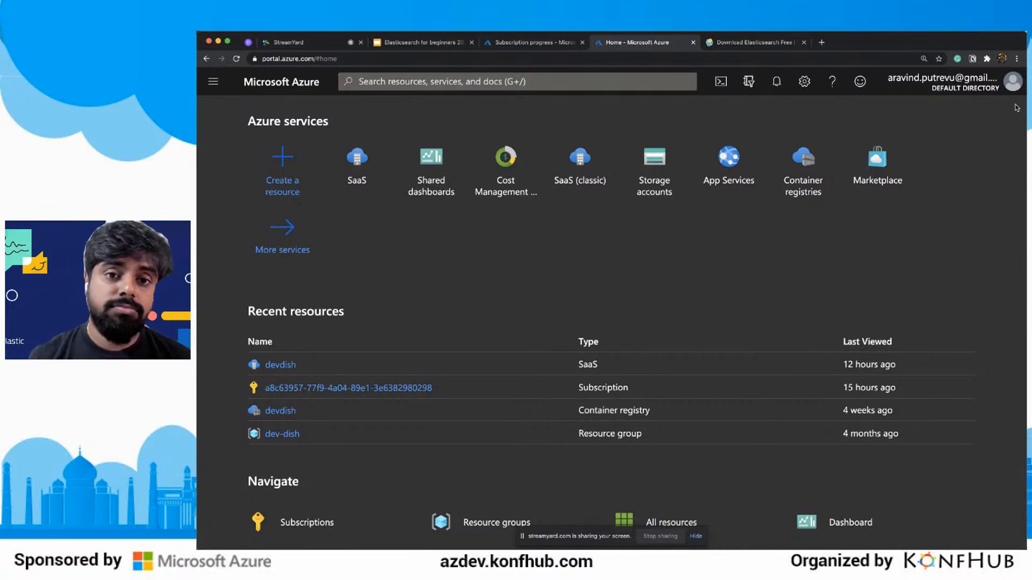
Start configuring the account from the completed Elastic Cloud subscription's progress page and continue through the Microsoft sign-in.
click(511, 43)
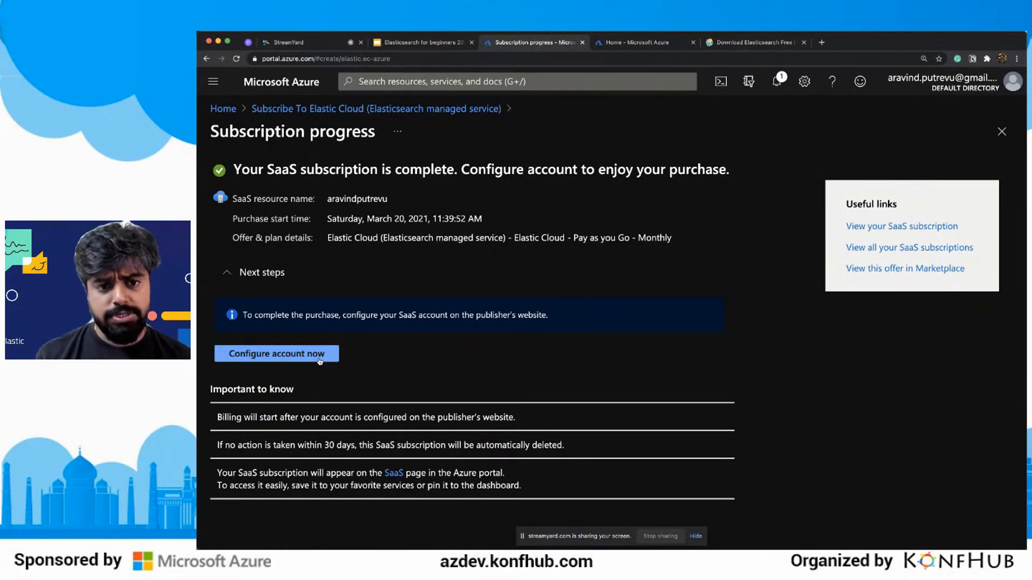
click(319, 360)
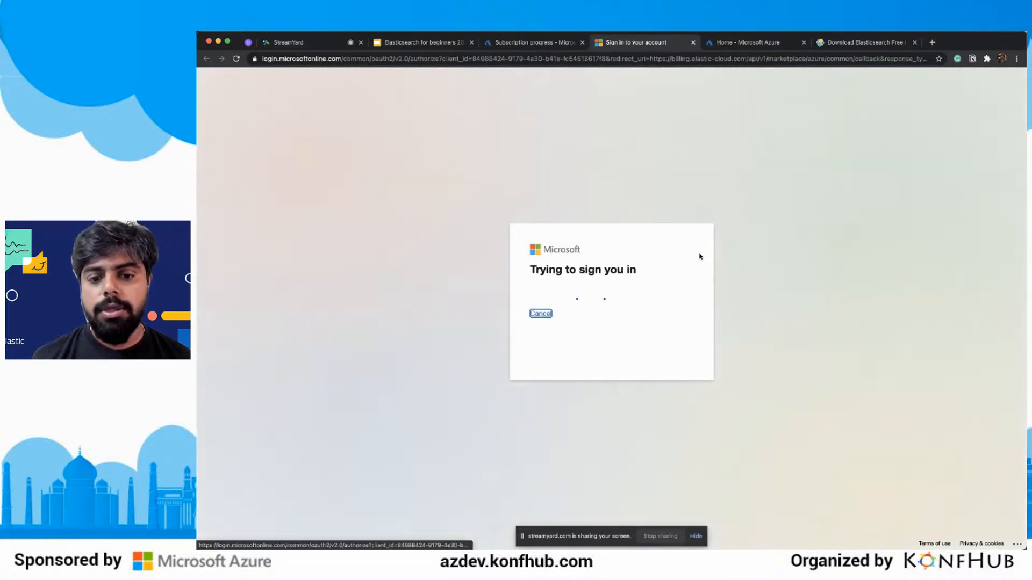
click(597, 312)
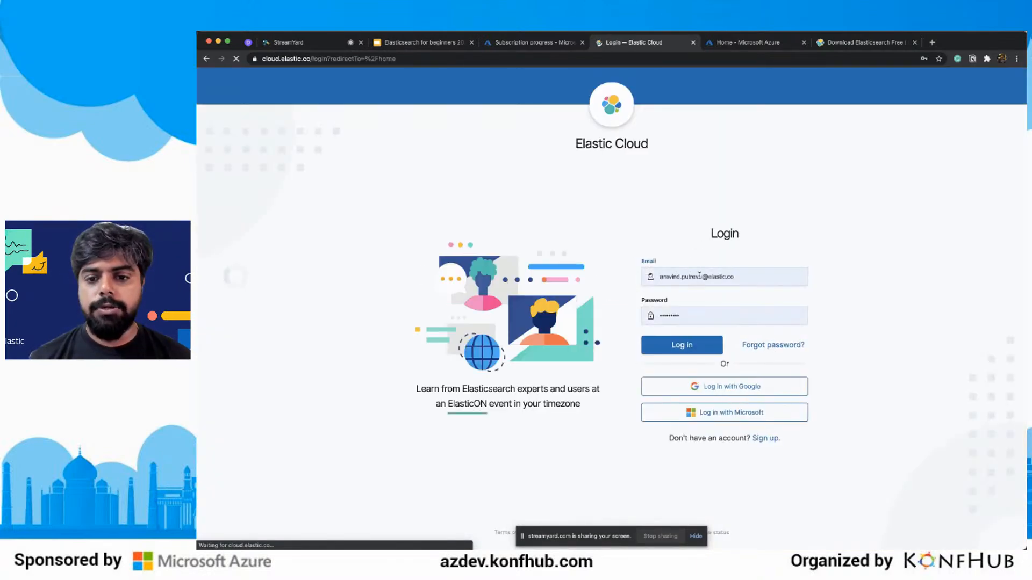
Log in to Elastic Cloud with the saved Azure account e-mail and password, and decline adding the login to LastPass.
click(700, 276)
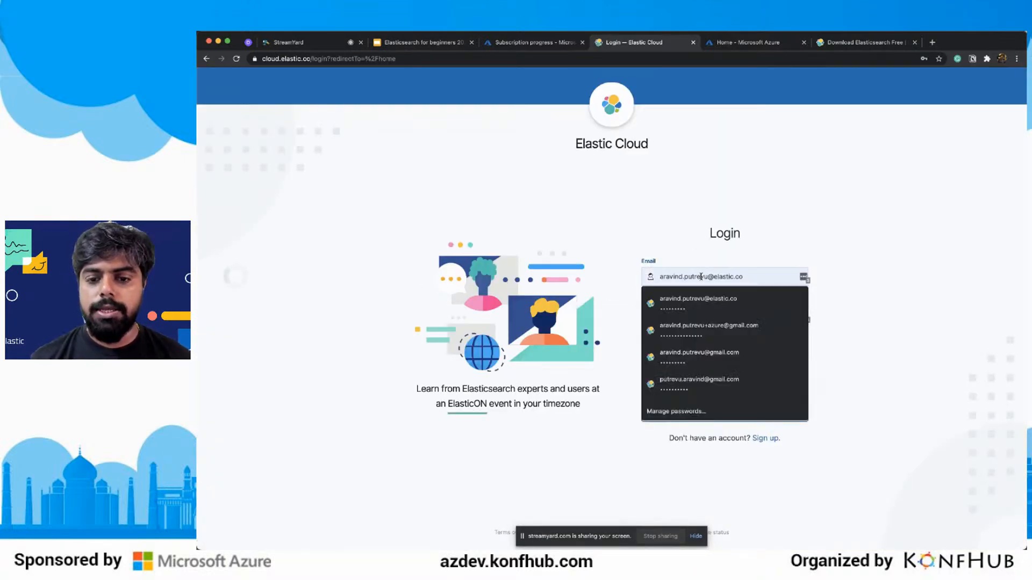
click(701, 342)
click(699, 345)
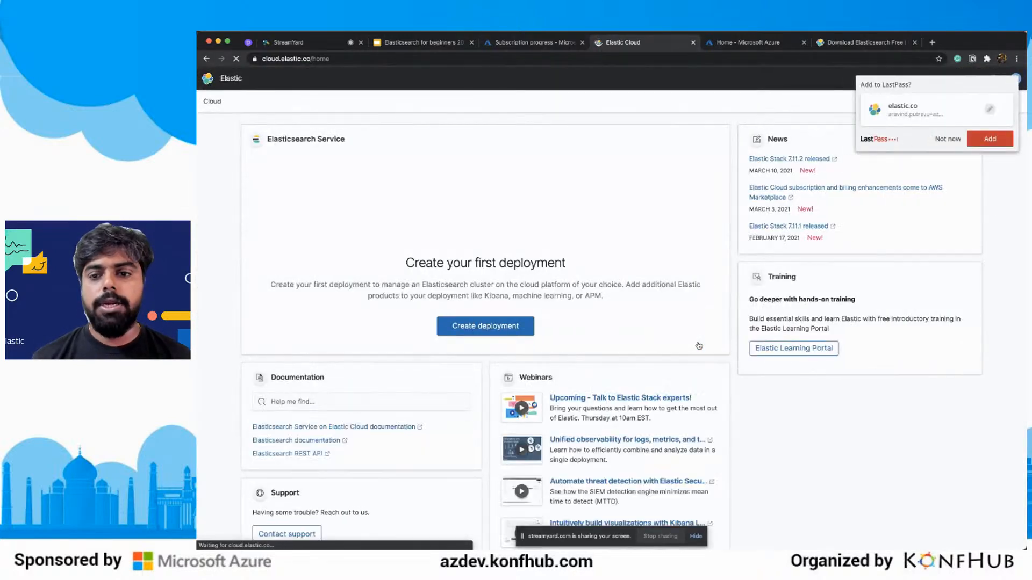
click(954, 142)
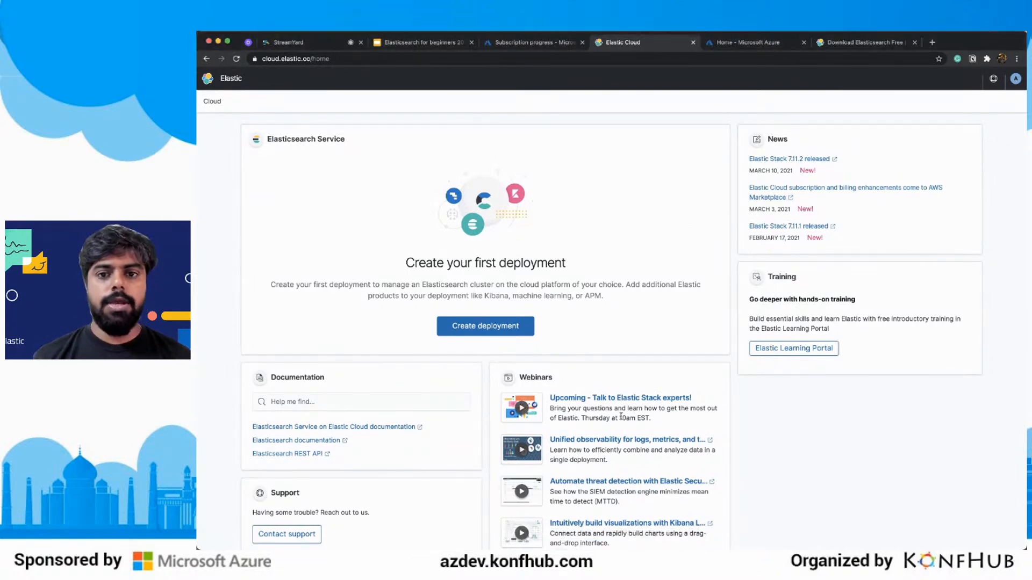
Start creating a deployment with the Elastic Stack solution and expand its deployment settings.
click(451, 329)
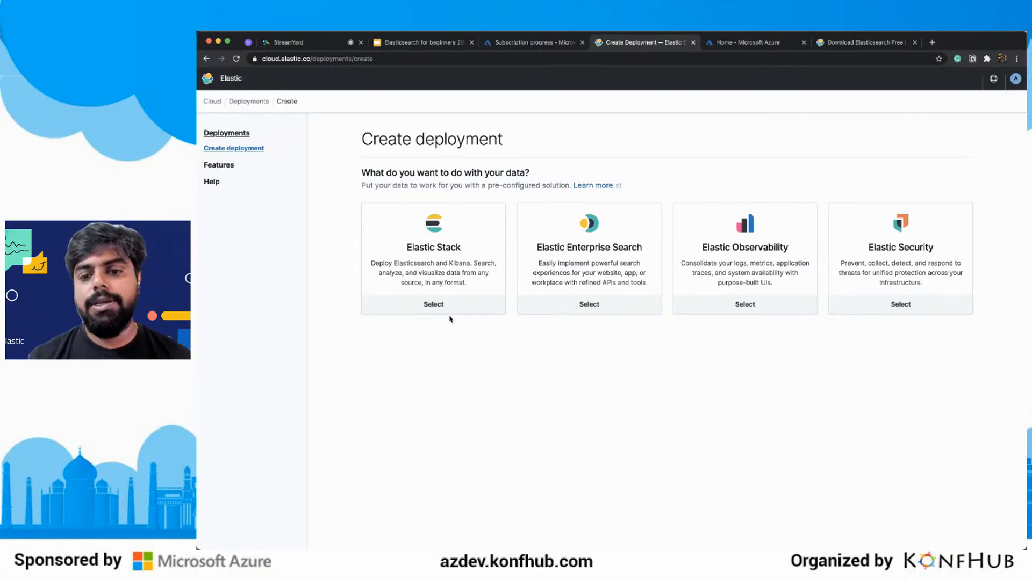
click(449, 277)
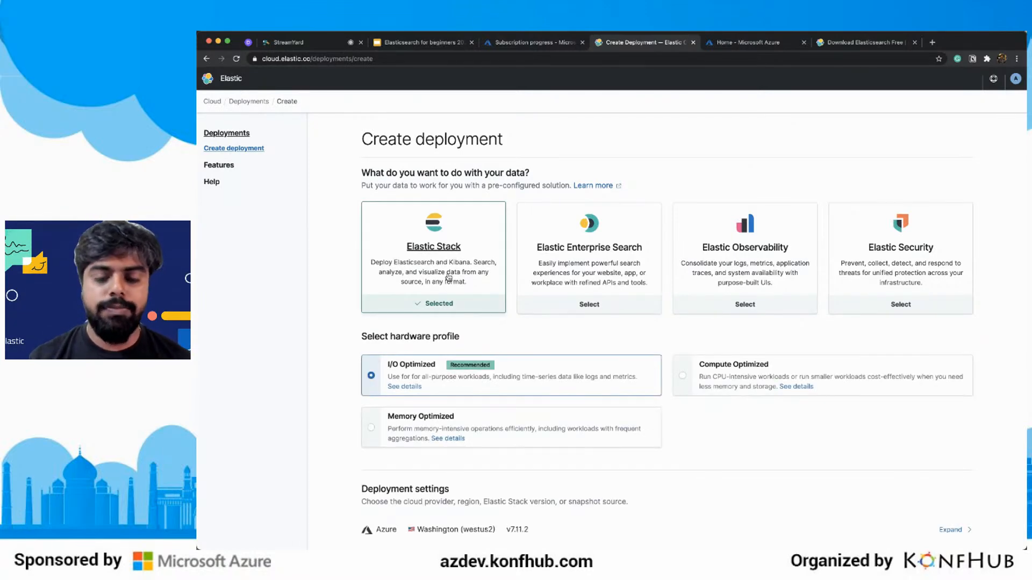
scroll(449, 277, down, 5)
scroll(449, 277, down, 2)
click(447, 276)
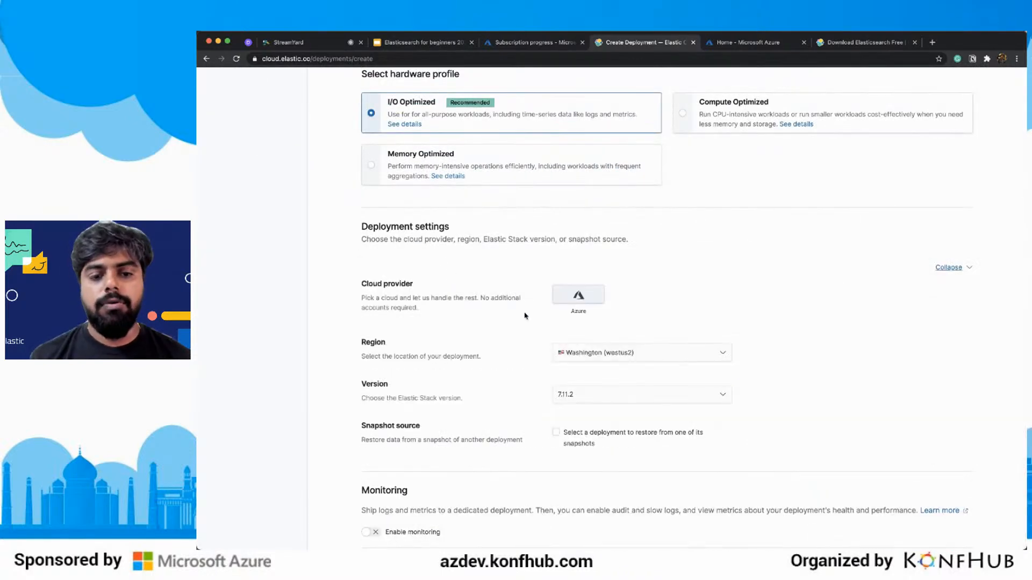
Set the deployment region to Singapore (southeastasia) and open the deployment's customization options.
click(590, 350)
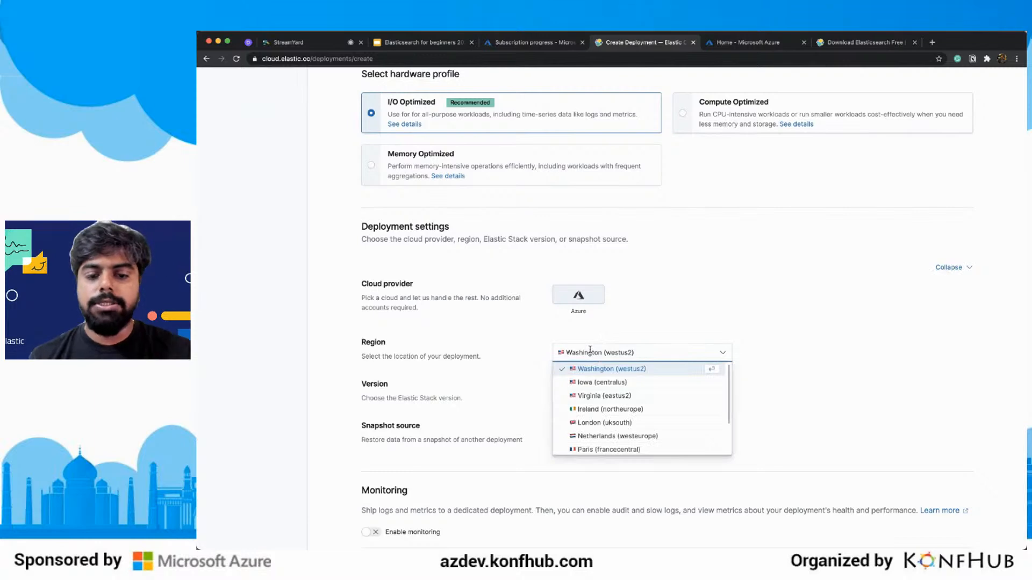
scroll(590, 351, down, 1)
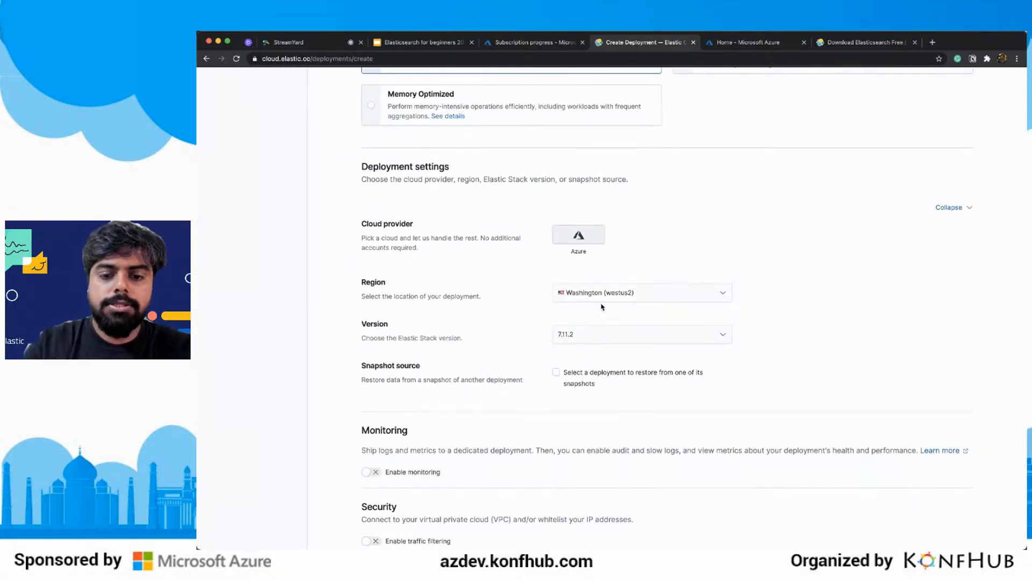
click(618, 300)
scroll(618, 347, down, 2)
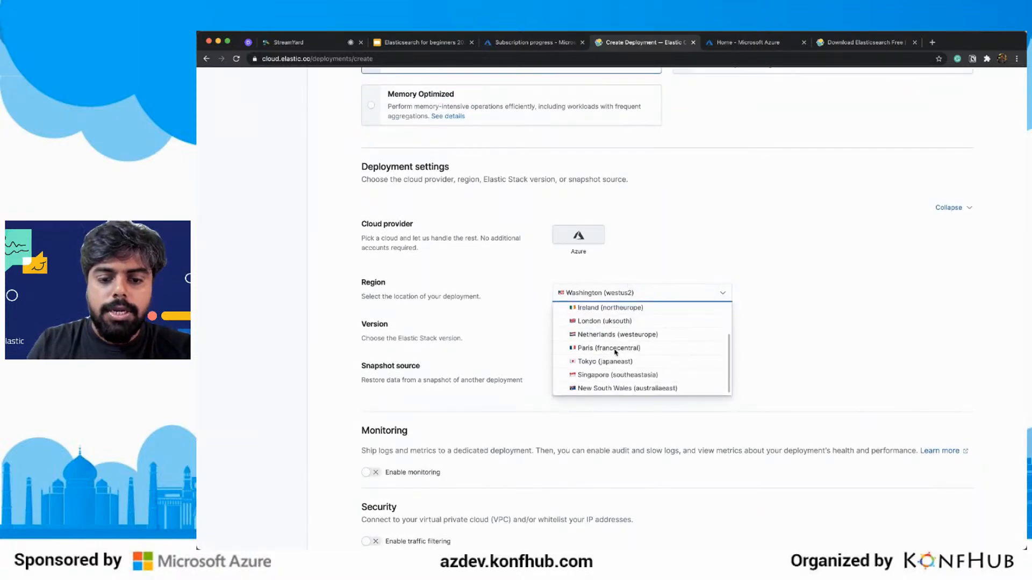
click(614, 375)
scroll(716, 366, down, 3)
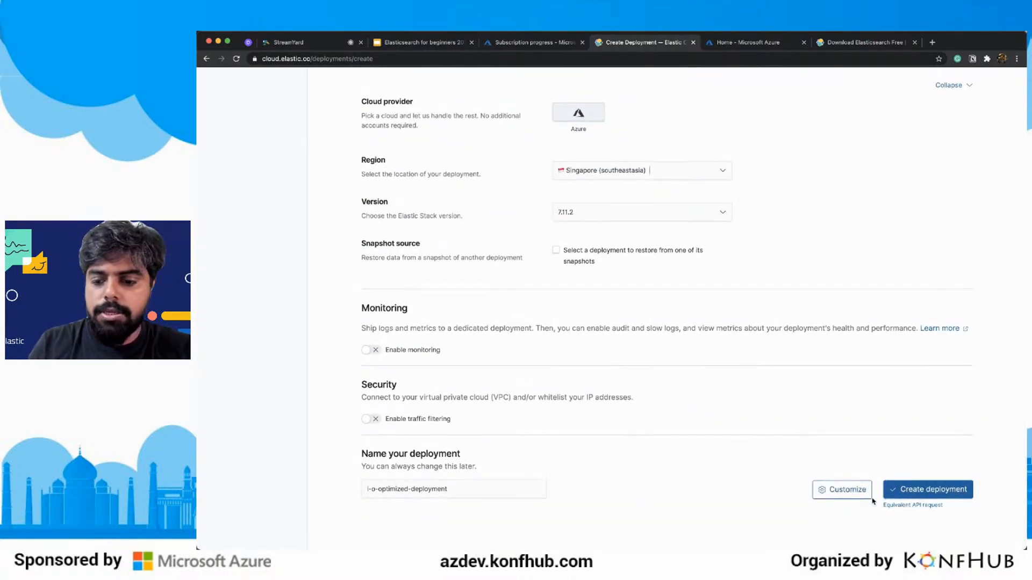
click(866, 498)
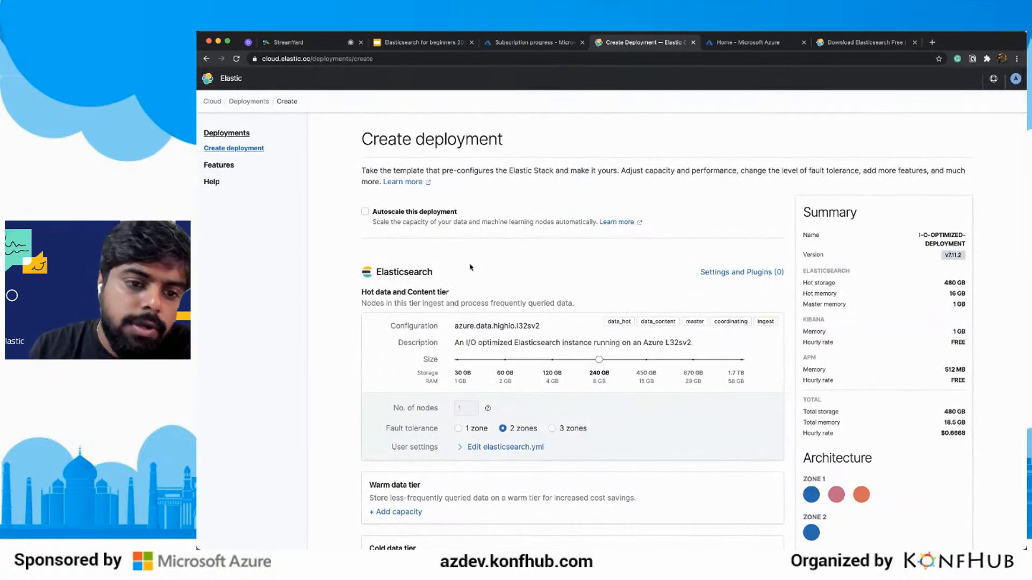
Try autoscaling on and off for the deployment, leaving it enabled.
click(366, 211)
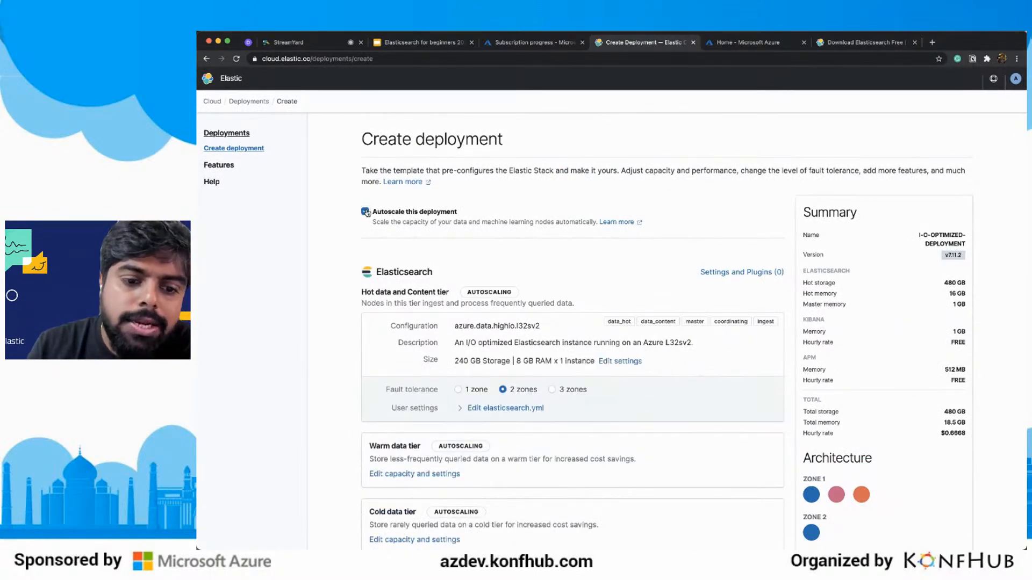
click(365, 211)
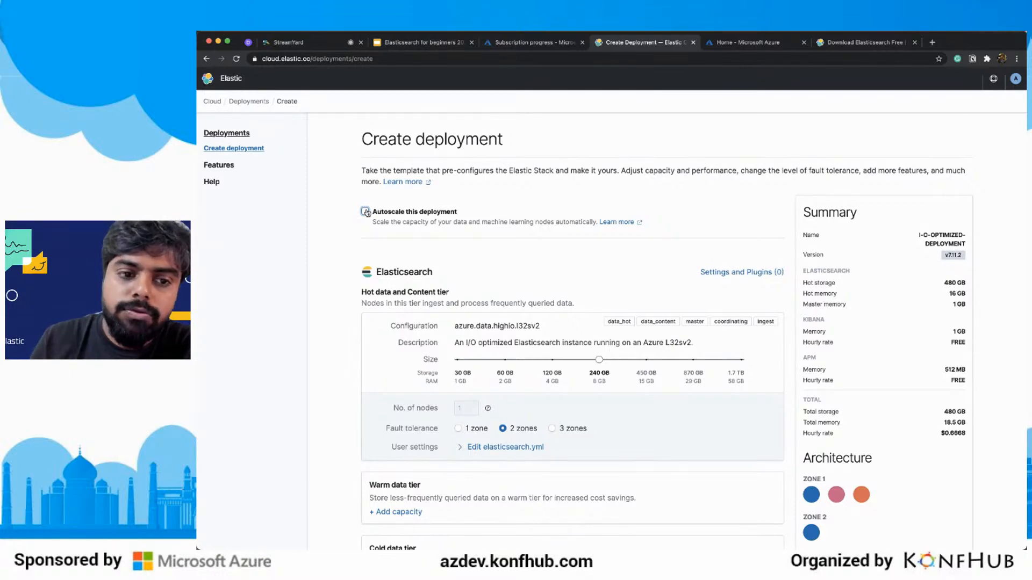
click(365, 213)
Look at the elasticsearch.yml user settings and the warm data tier's autoscaling settings, and disable autoscaling for the deployment.
scroll(503, 385, down, 3)
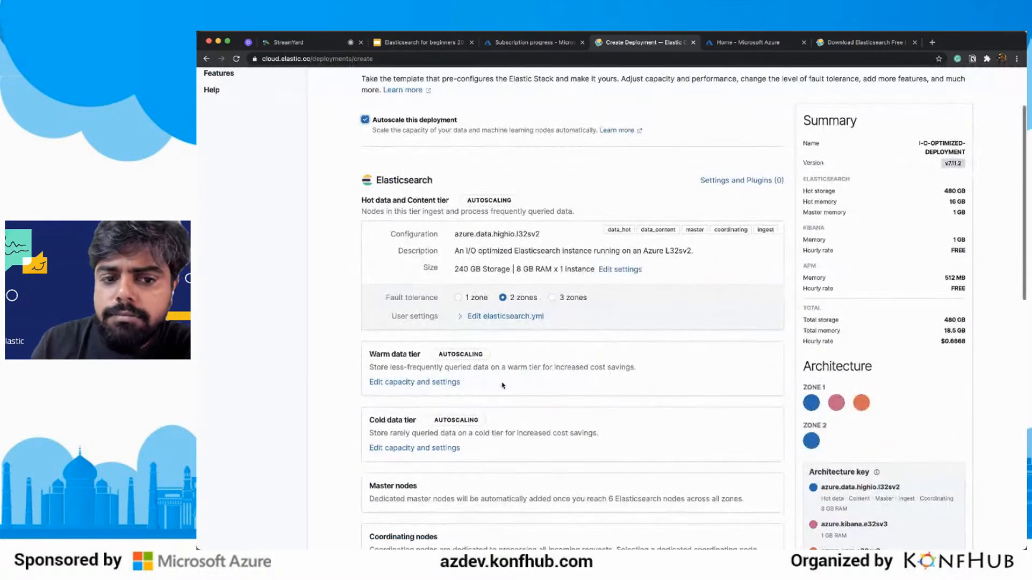
click(511, 320)
click(511, 318)
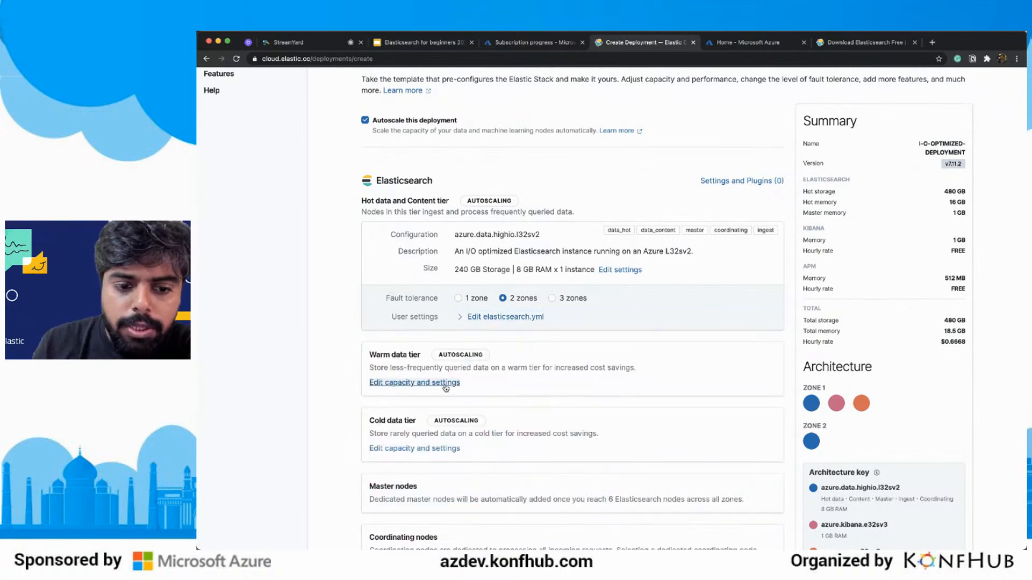
click(430, 383)
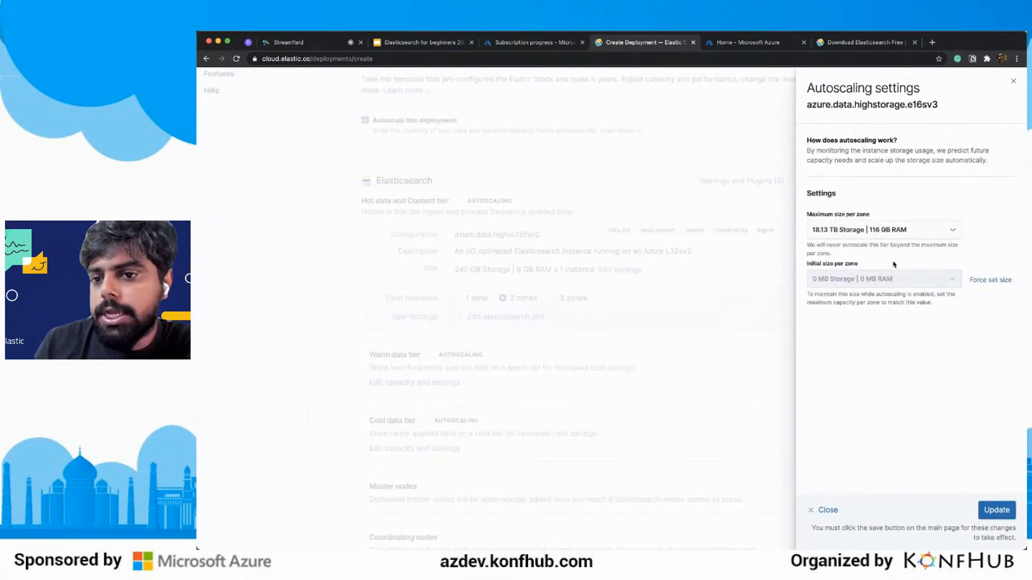
click(1015, 83)
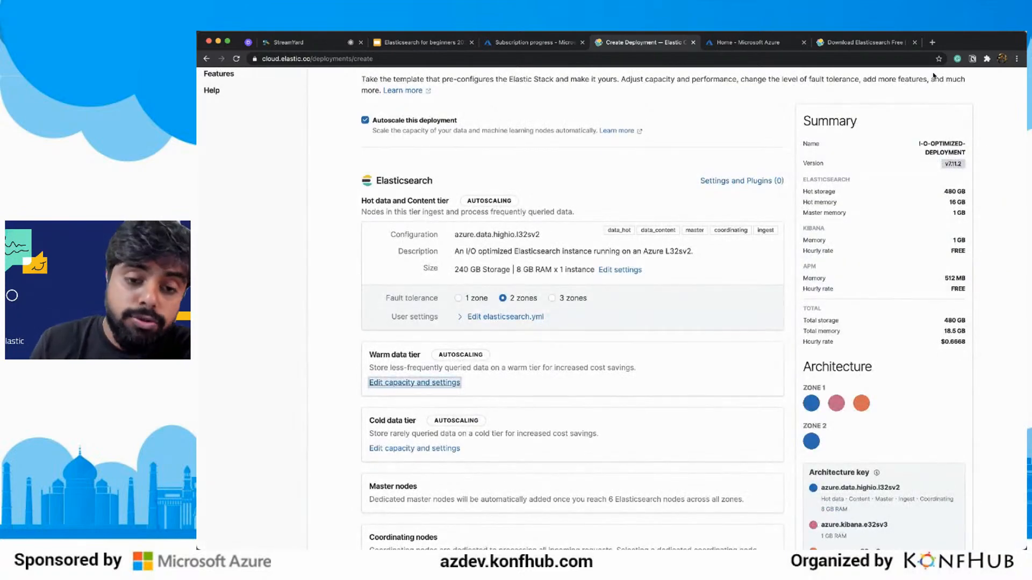
scroll(769, 144, up, 2)
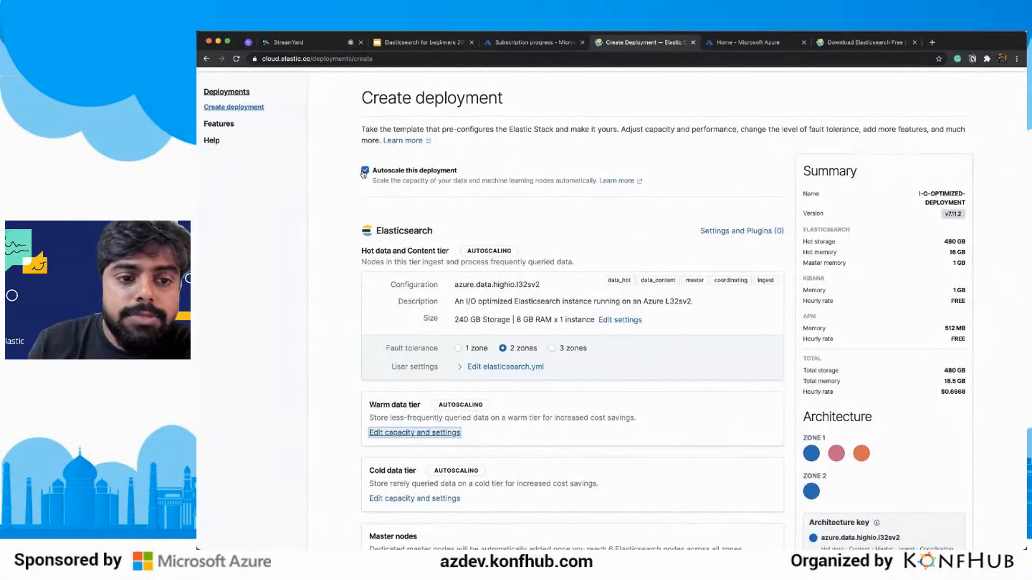
click(365, 170)
Examine the equivalent API request for the customized deployment, and close it.
scroll(365, 171, down, 10)
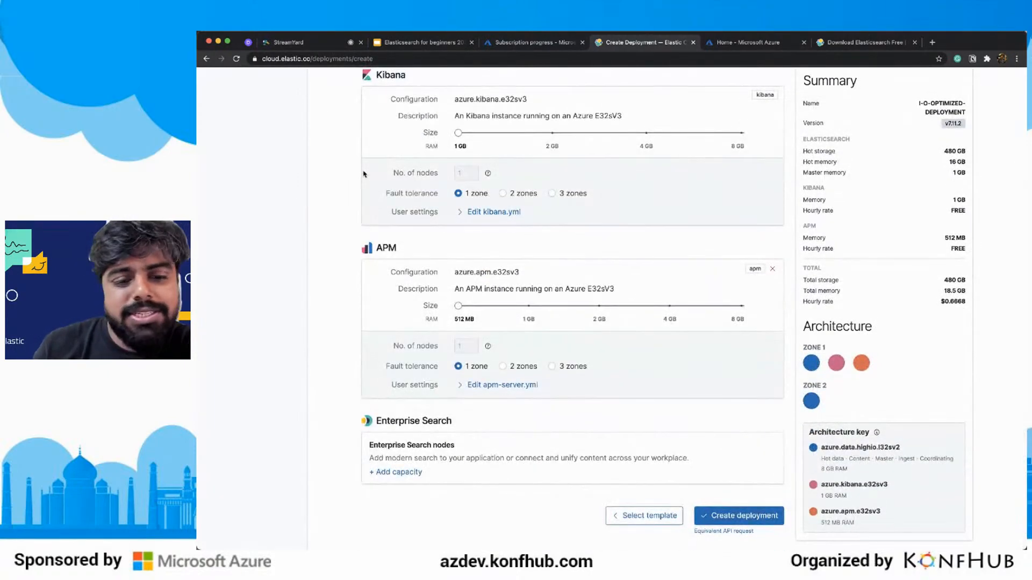
click(711, 533)
scroll(726, 510, down, 10)
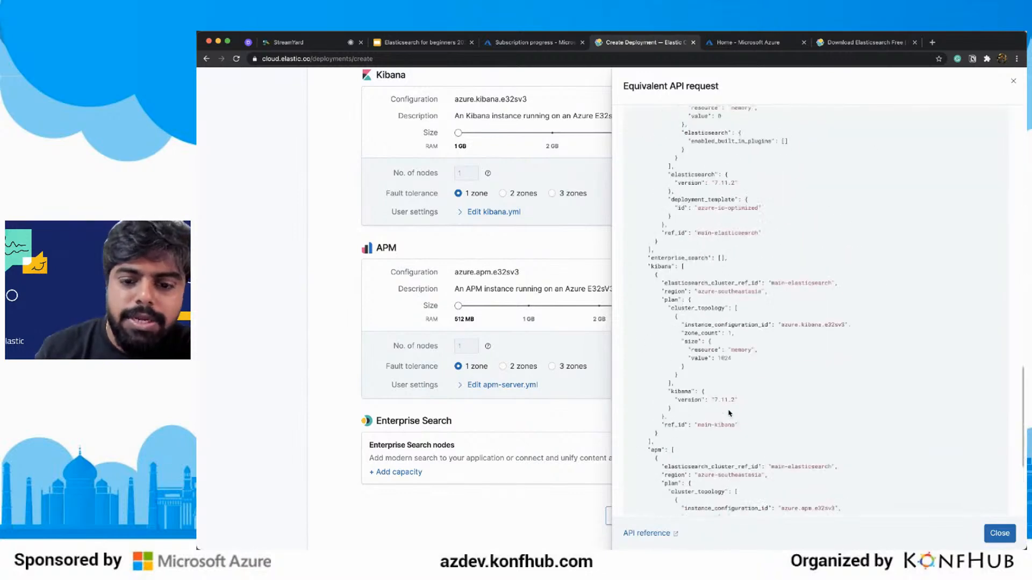
click(999, 533)
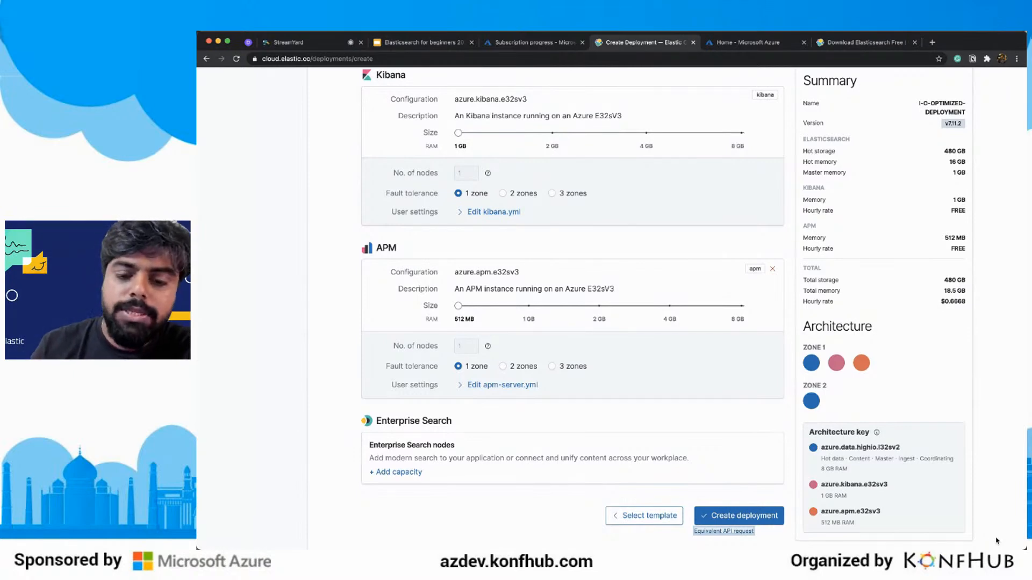
Create the deployment and continue without downloading its credentials.
click(721, 523)
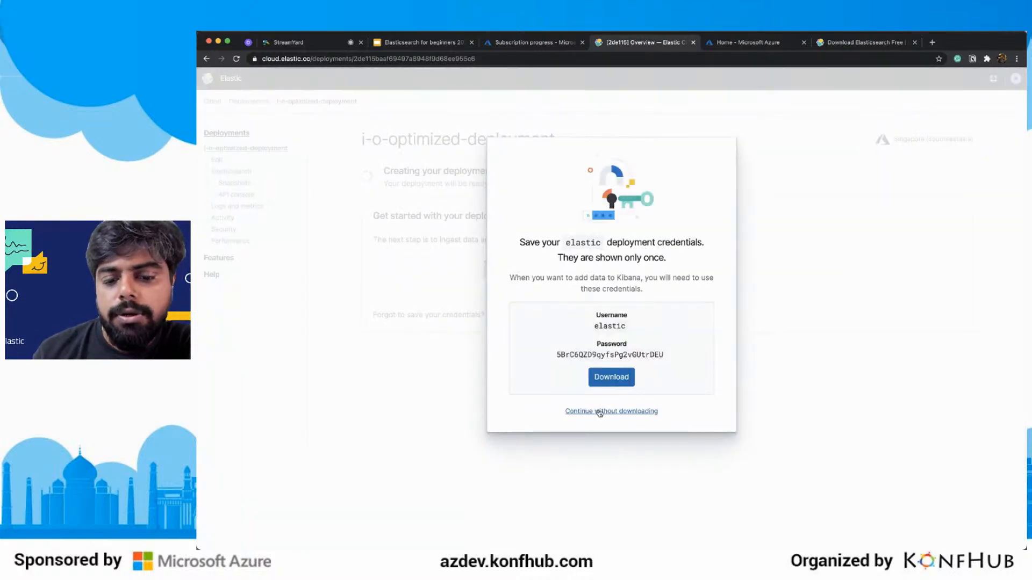
click(599, 411)
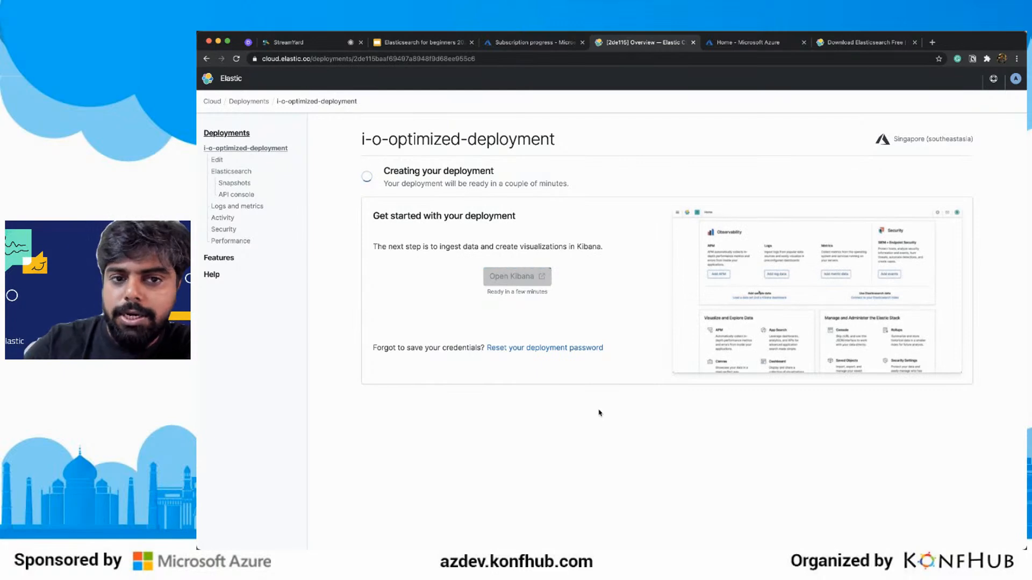
Switch to the Elasticsearch for beginners deck in Google Slides, start presenting, and advance to the "Building Search Engine" slide.
click(442, 43)
click(905, 85)
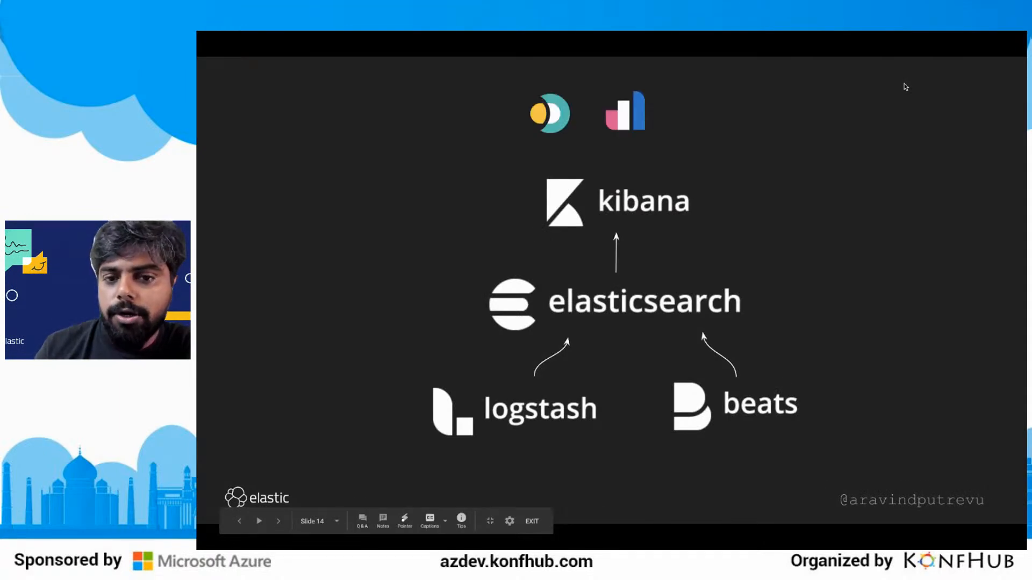
key(Right)
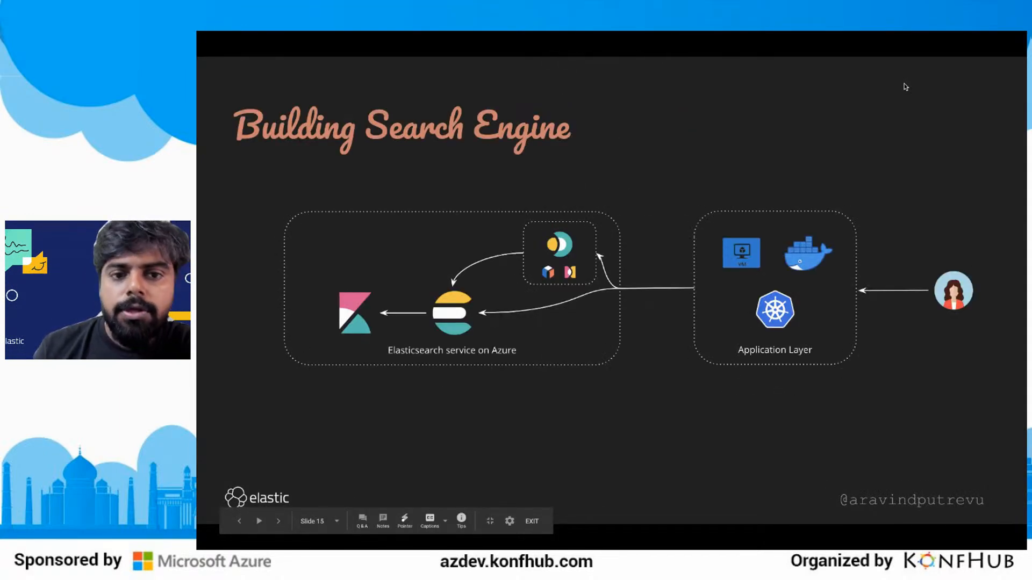